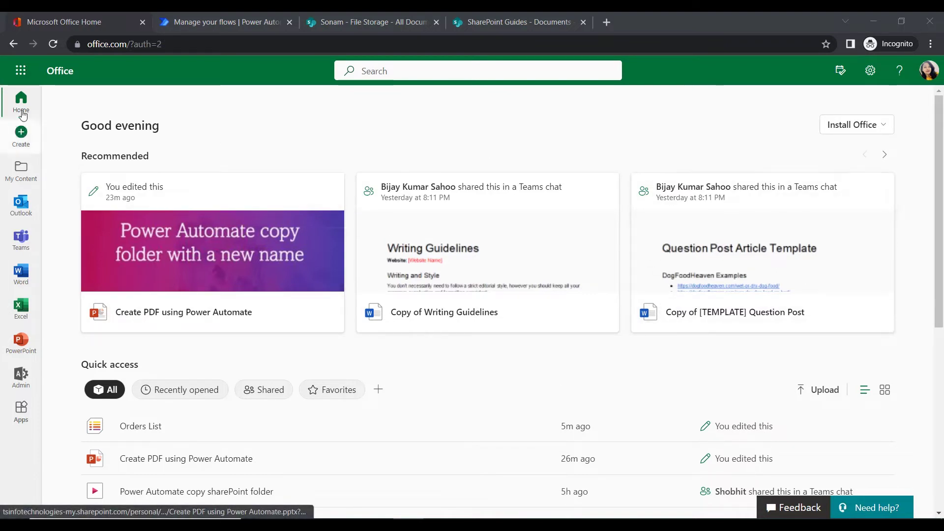
left_click(20, 74)
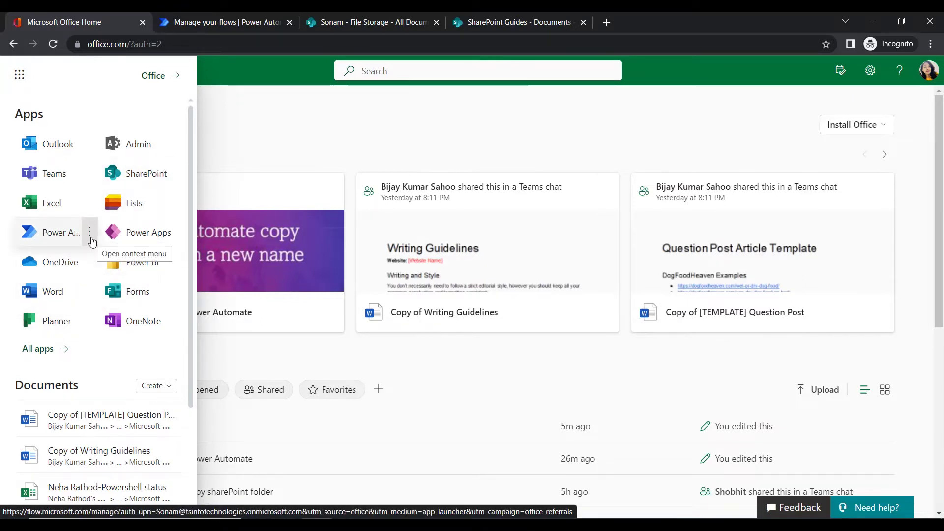
left_click(90, 232)
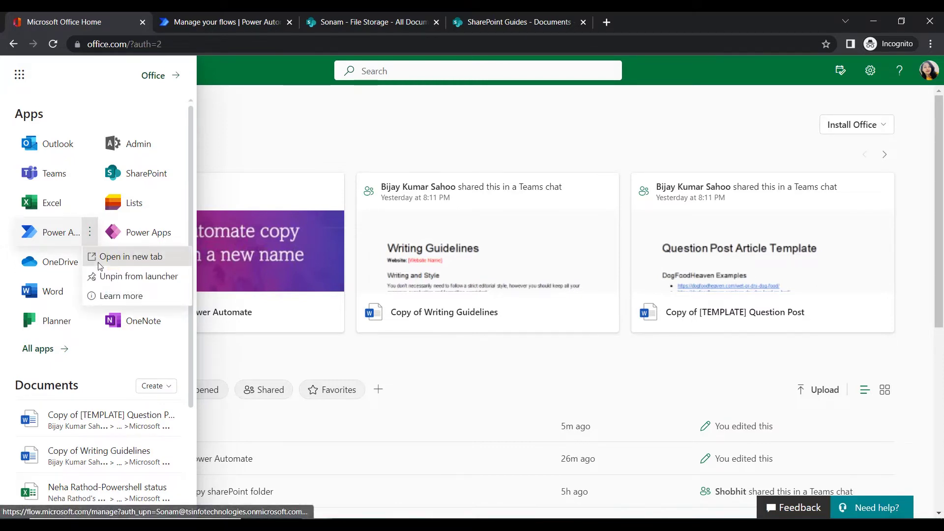
left_click(261, 159)
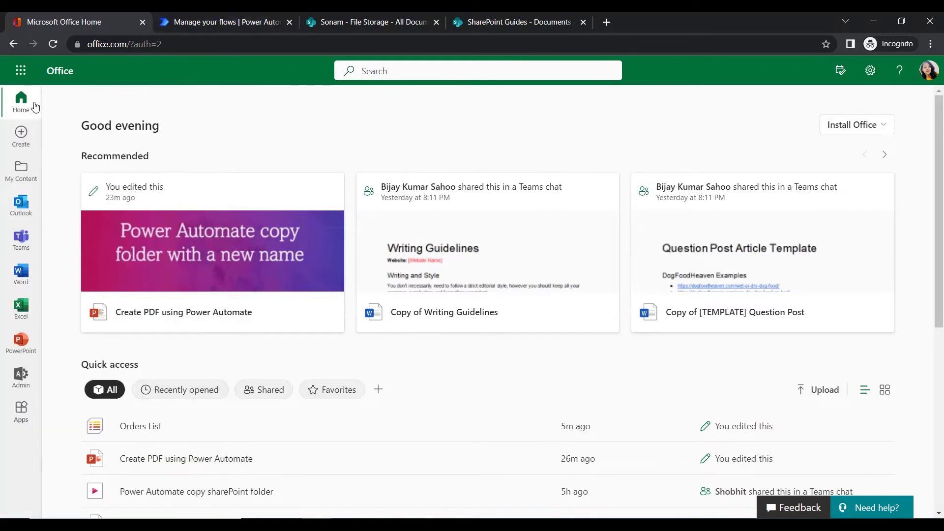
- Examine the Files folder in the File Storage library and the Documents library of the SharePoint Guides site
left_click(362, 21)
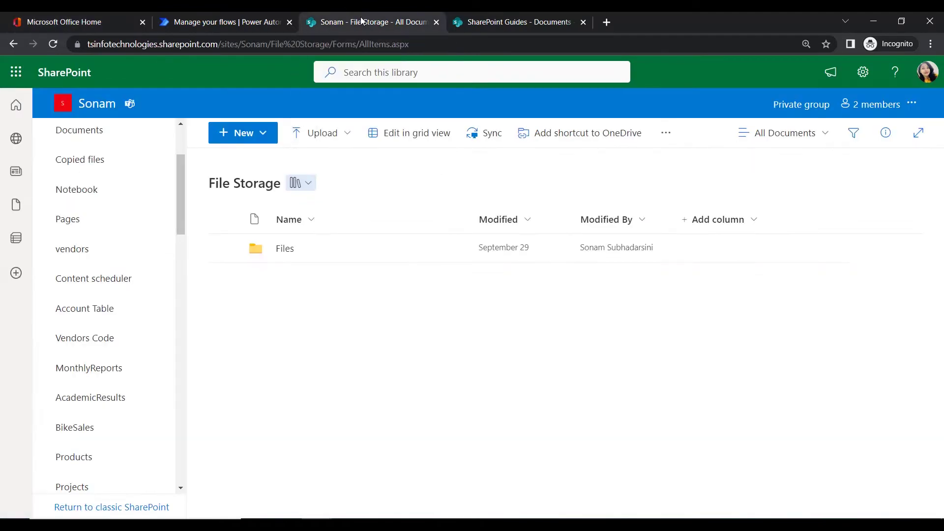
left_click(465, 19)
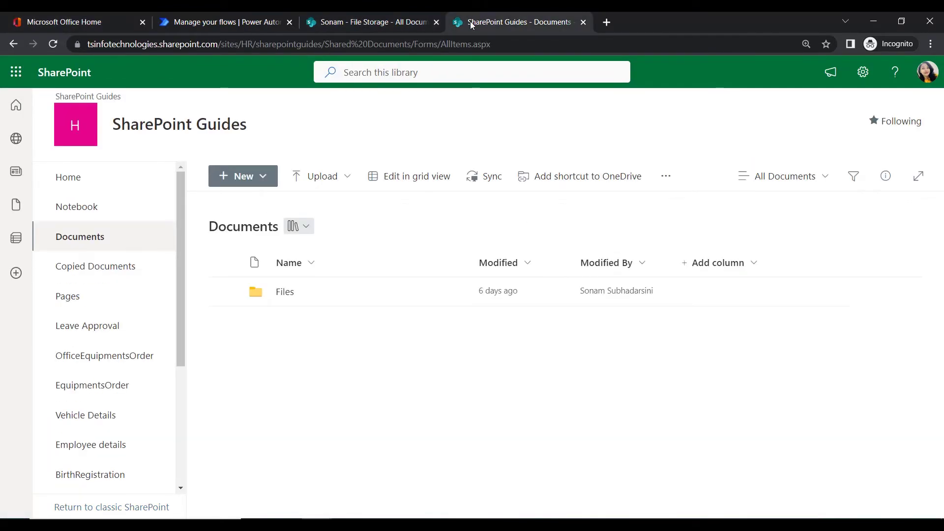
left_click(374, 21)
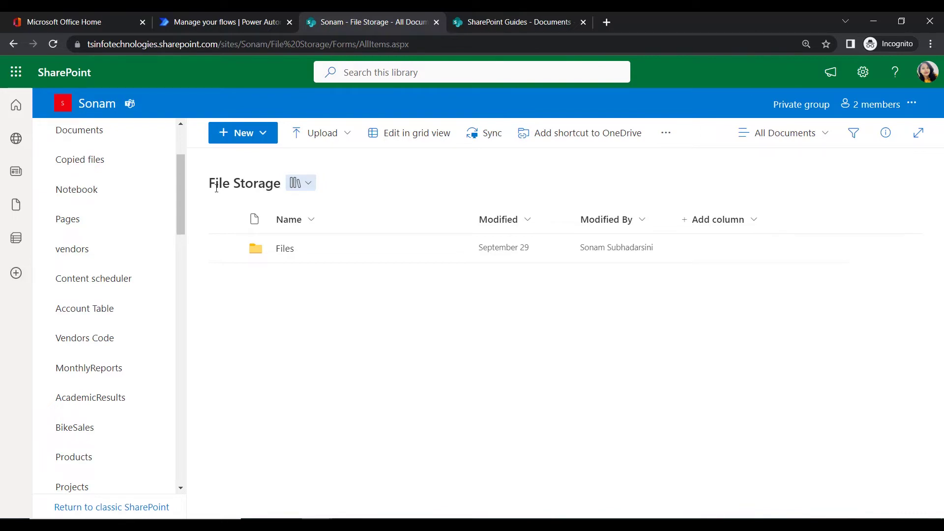
left_click(281, 249)
left_click(301, 287)
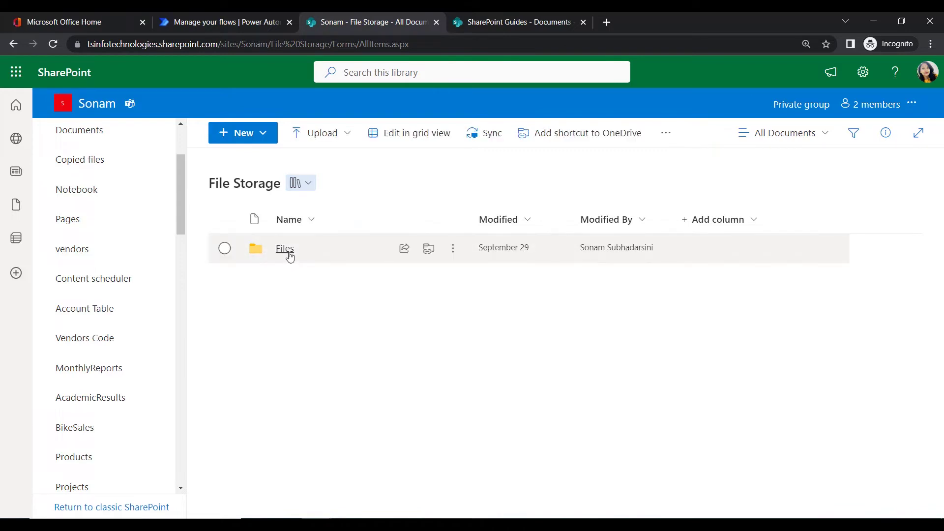
left_click(289, 252)
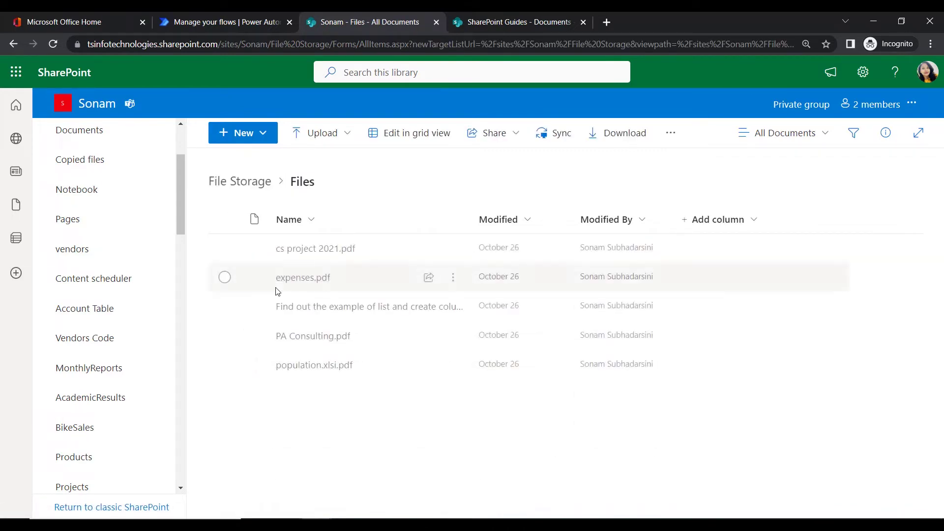
left_click(240, 182)
left_click(512, 15)
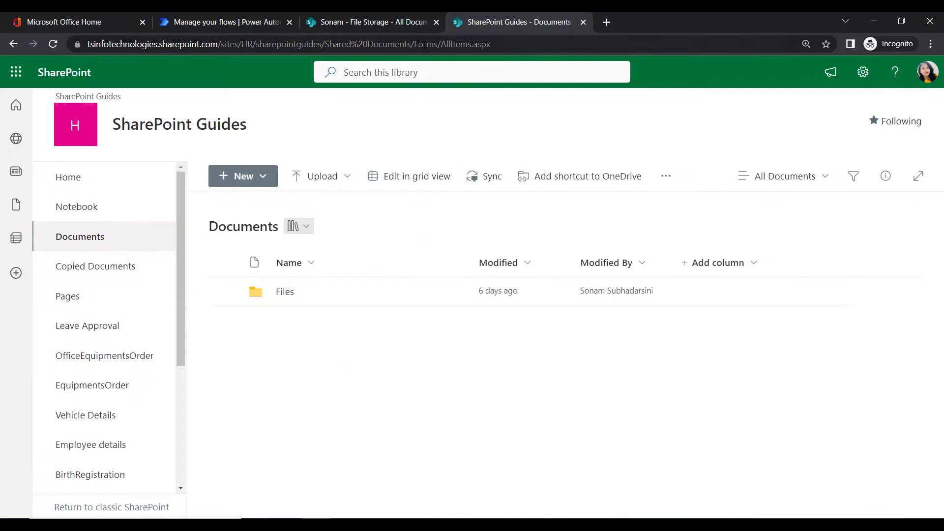
left_click(392, 15)
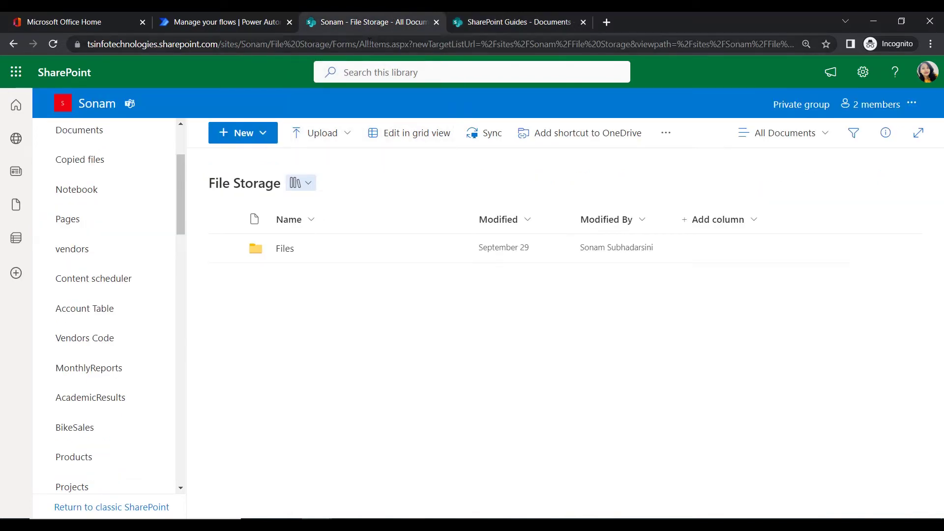
left_click(516, 21)
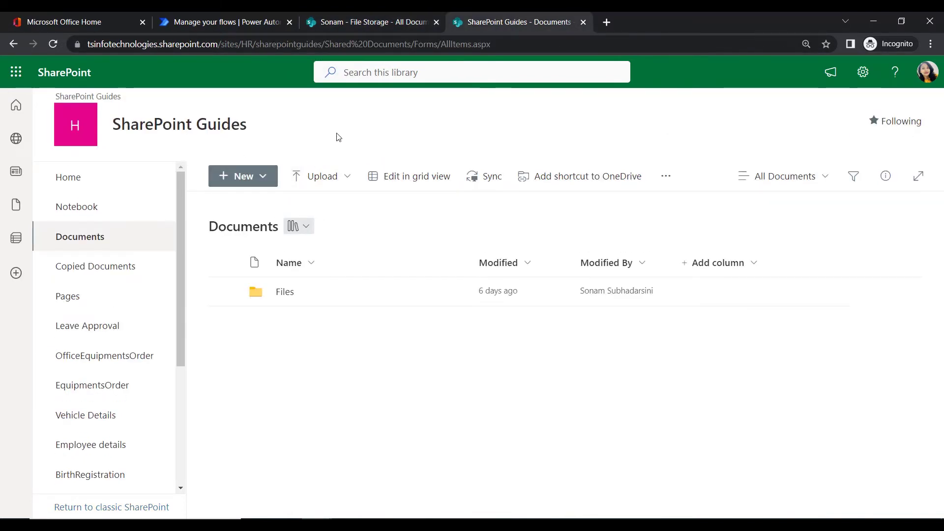
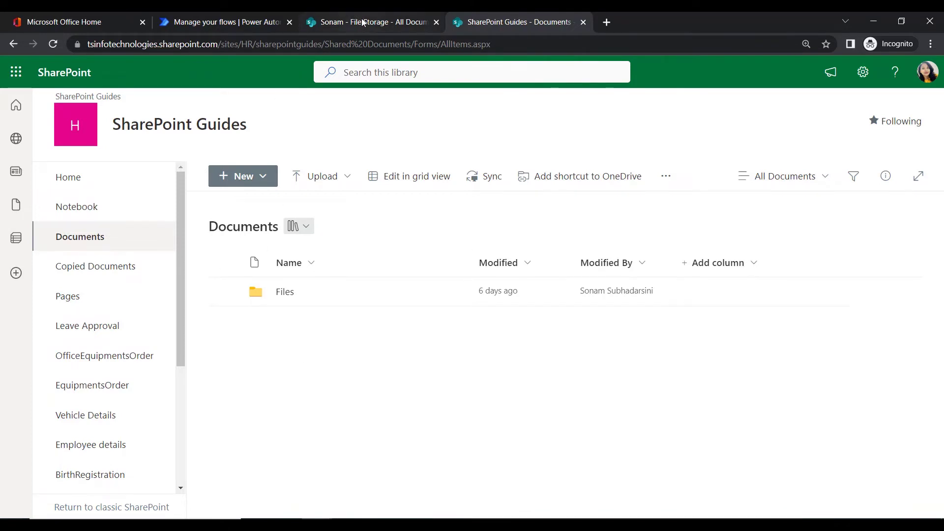
- In Power Automate, create an instant cloud flow named "Copy folder with a new name" with the Manually trigger a flow trigger
left_click(260, 22)
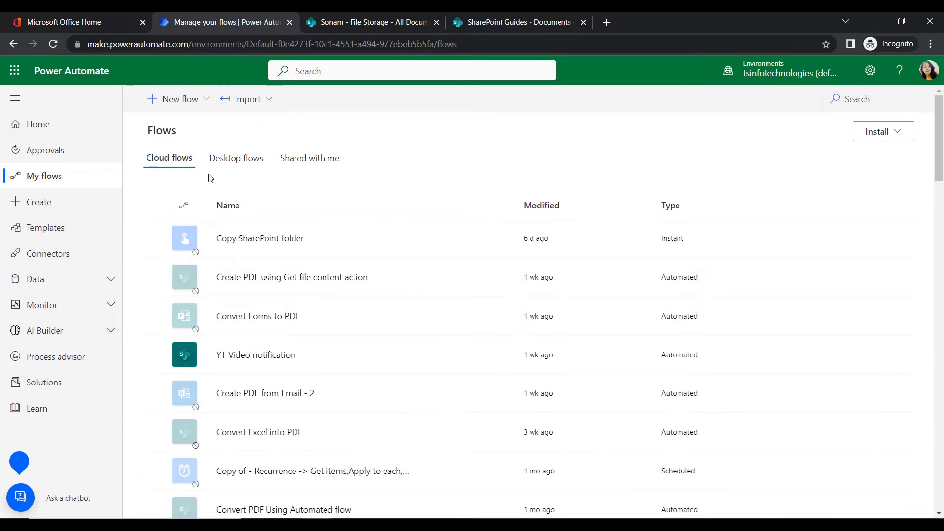
left_click(71, 199)
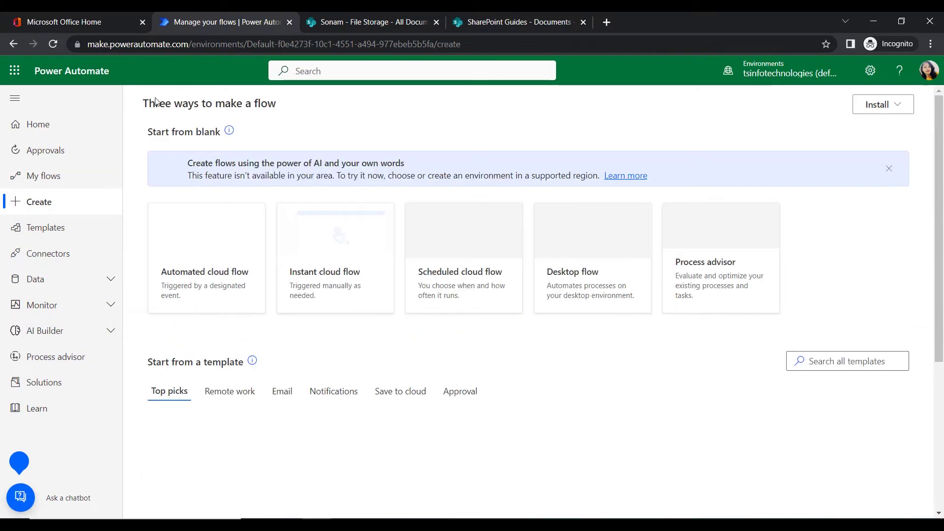
left_click(889, 172)
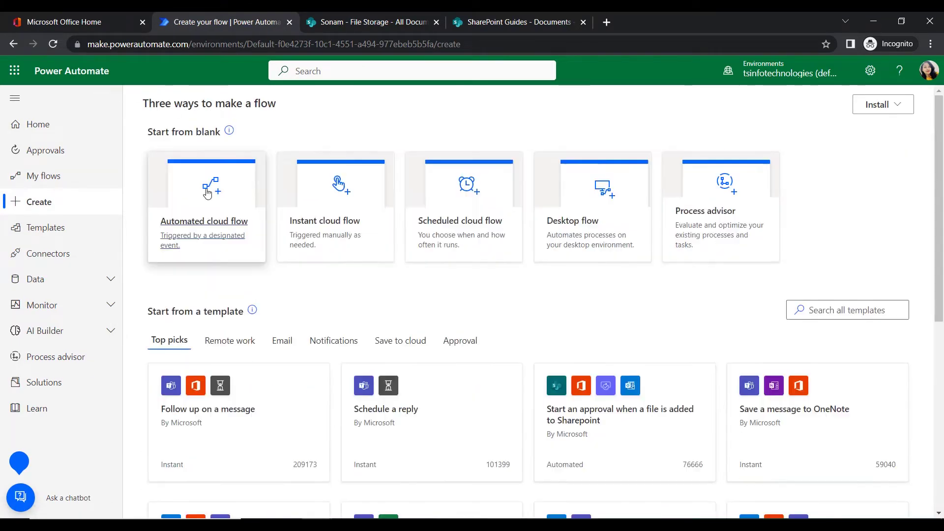
left_click(370, 221)
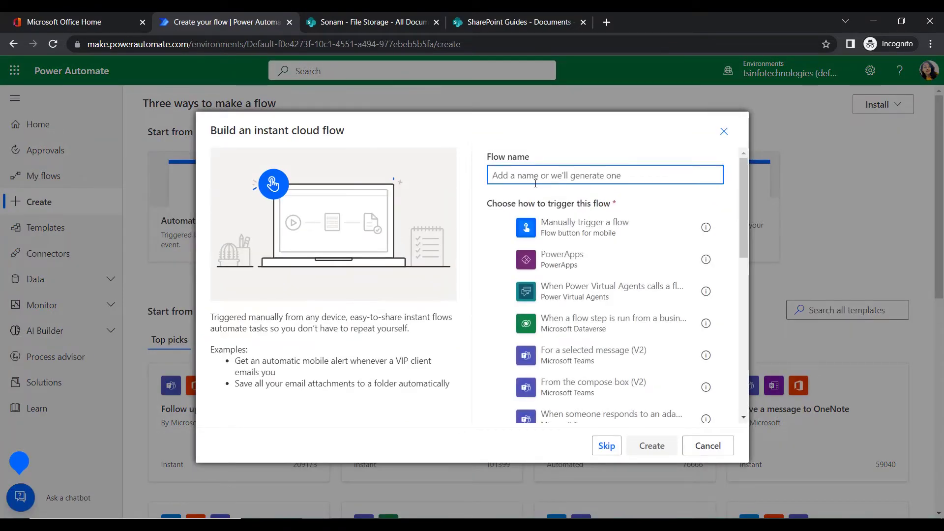
type("Copy f")
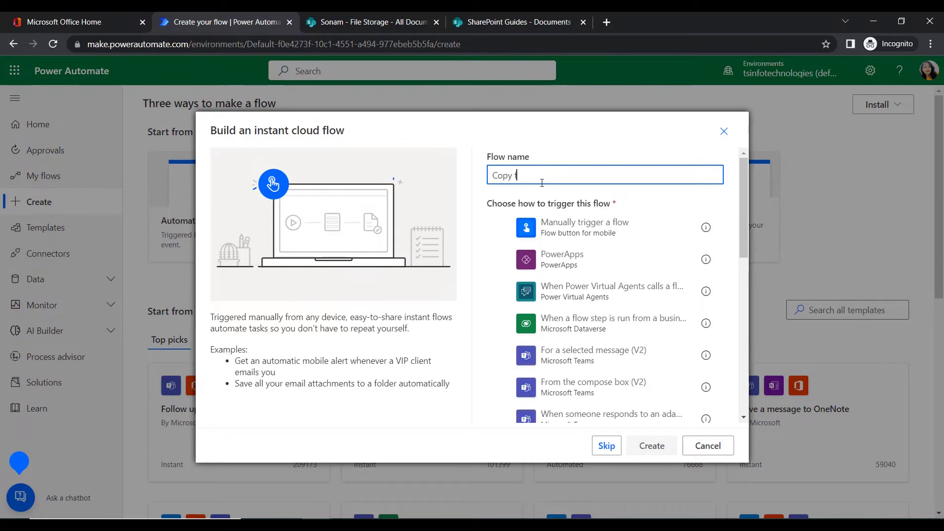
type("older with a new name")
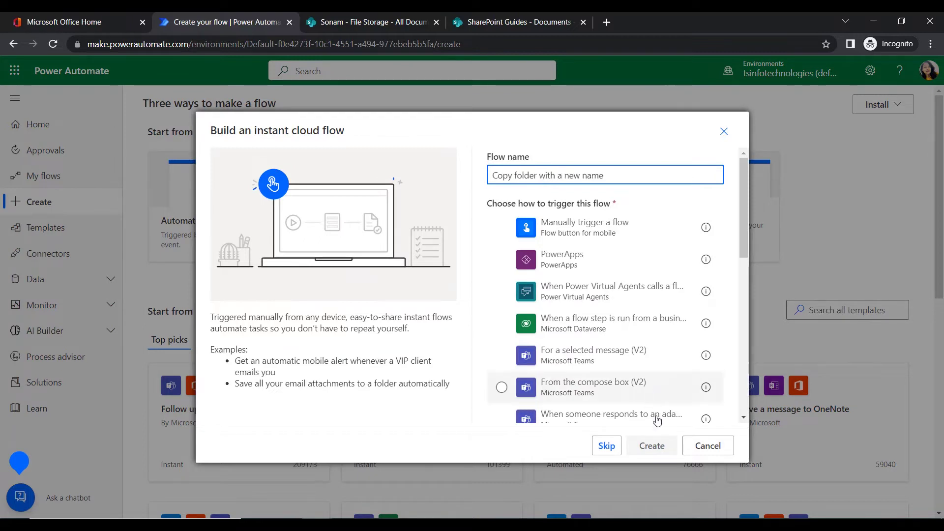
left_click(592, 238)
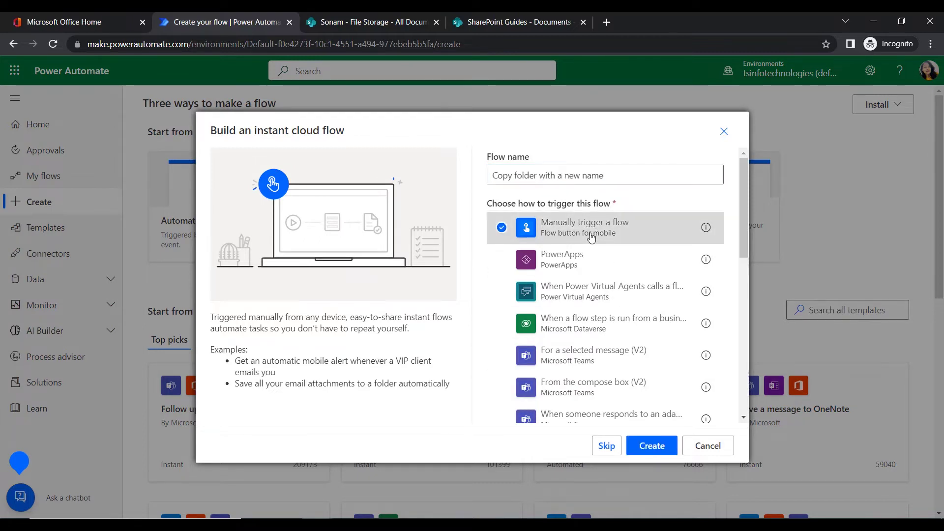
left_click(669, 450)
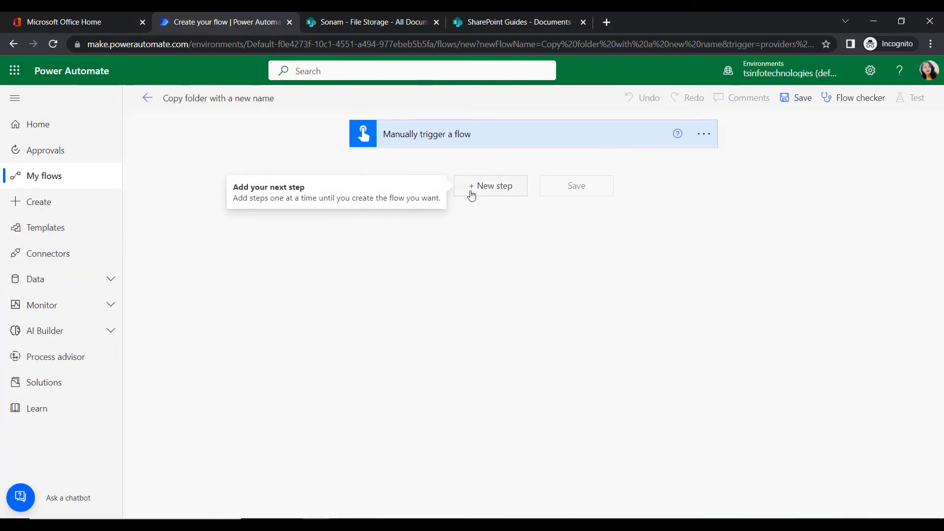
- Add the SharePoint Copy folder action below the manual trigger
left_click(475, 192)
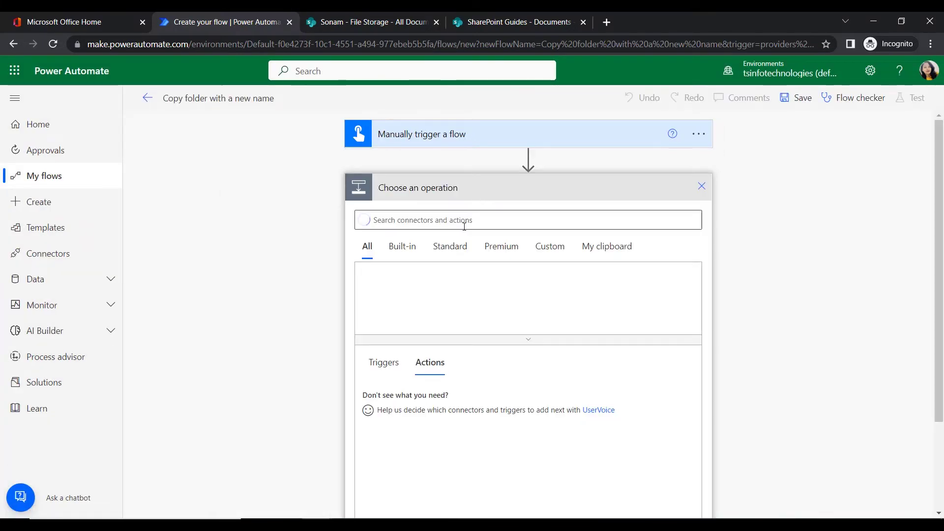
type("Co")
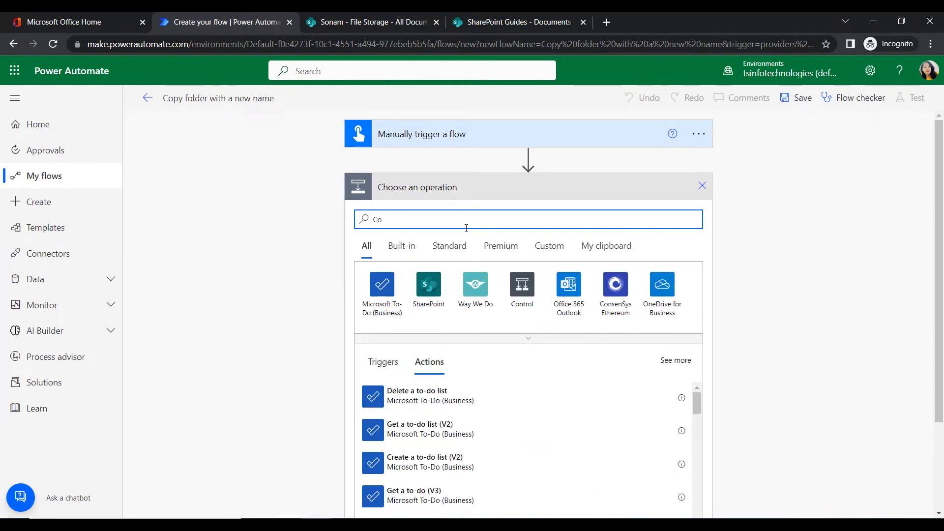
type("py folder")
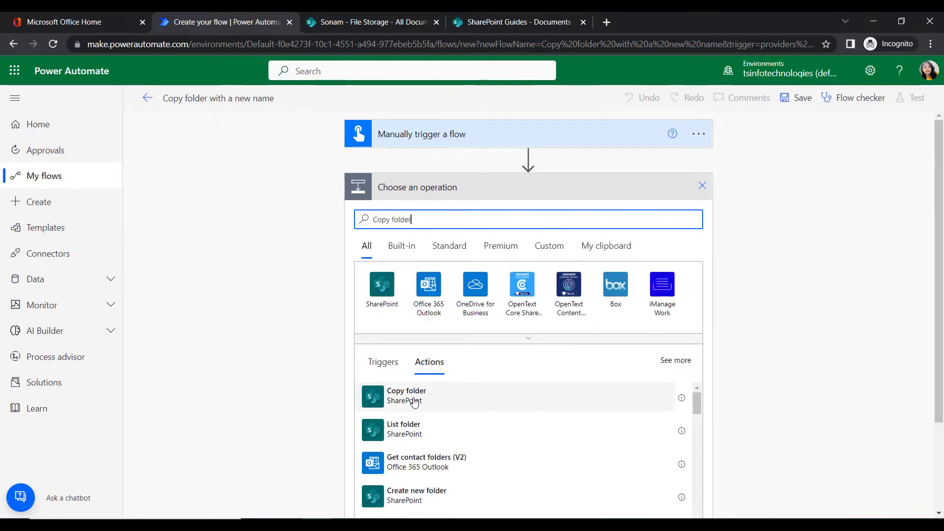
left_click(415, 403)
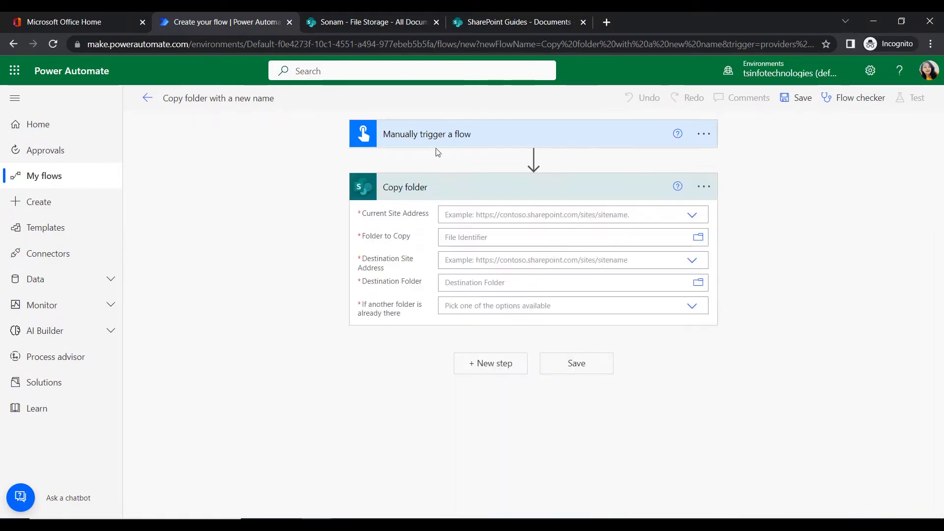
- Set the Copy folder action's current site address to the site that holds the File Storage library
left_click(460, 218)
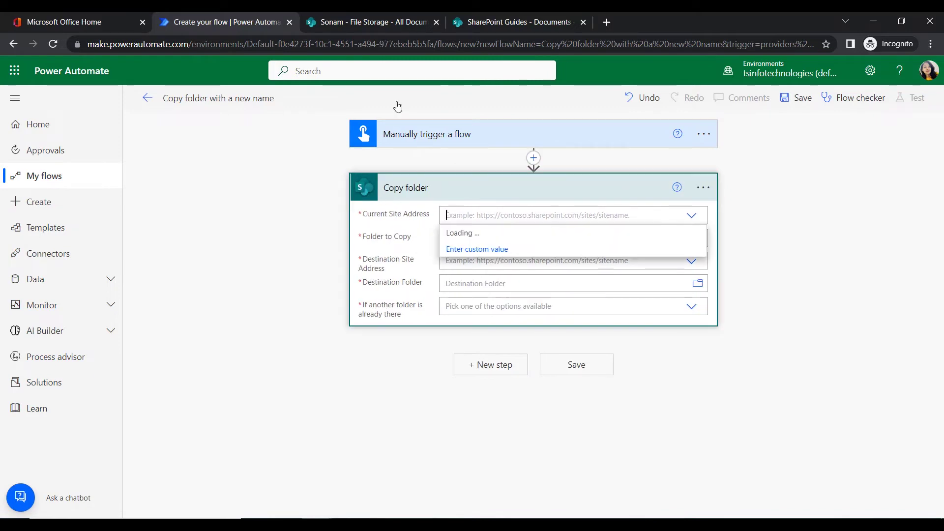
left_click(362, 23)
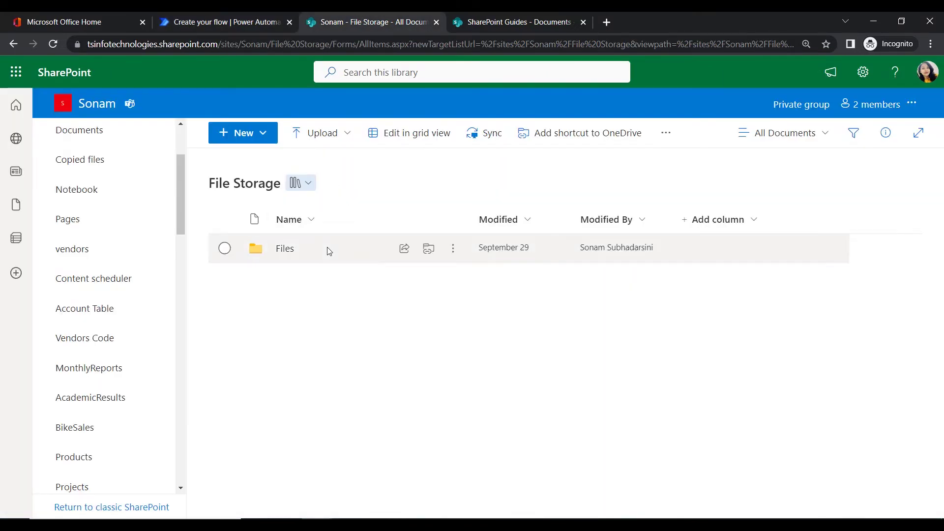
left_click(557, 22)
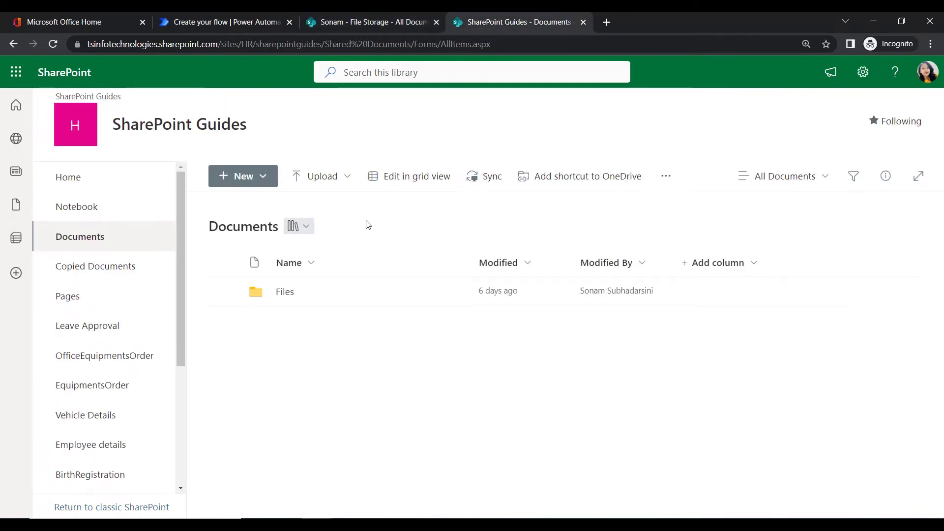
left_click(401, 22)
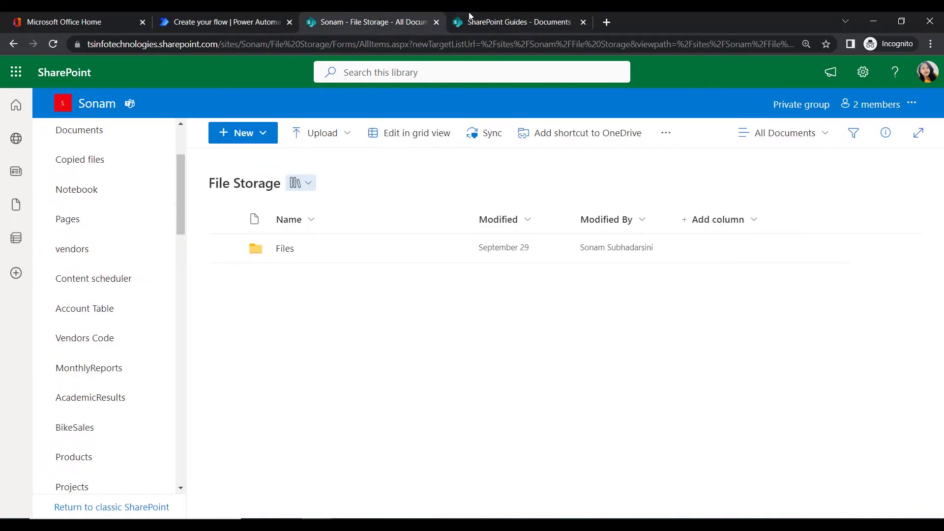
left_click(221, 22)
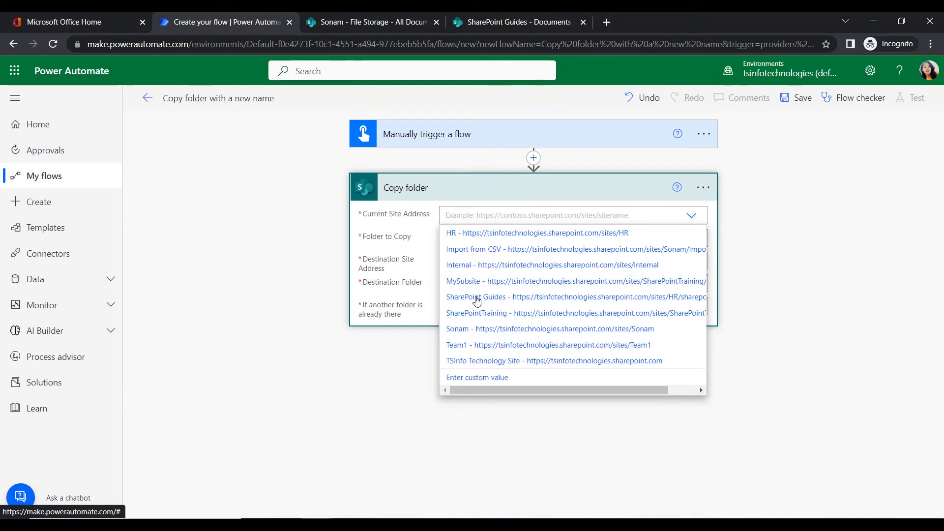
left_click(473, 331)
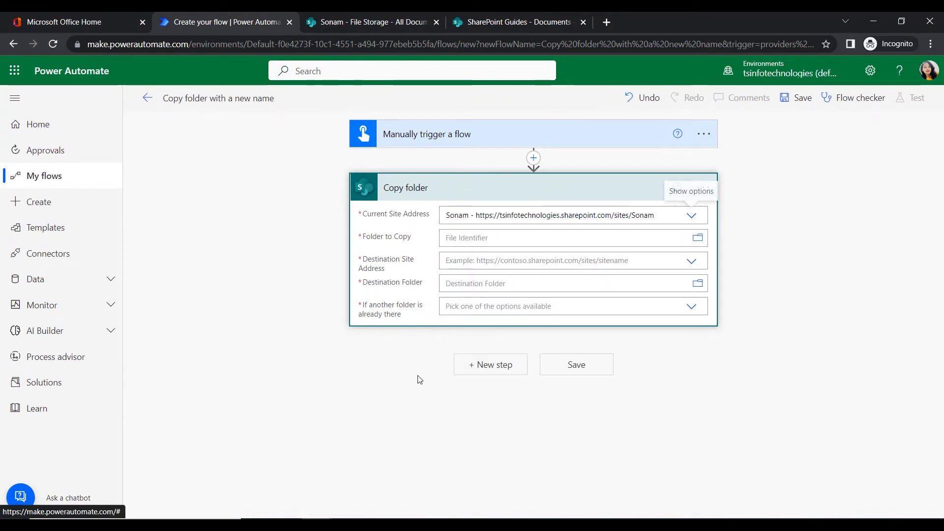
- Set the folder to copy to /File Storage/Files
left_click(468, 241)
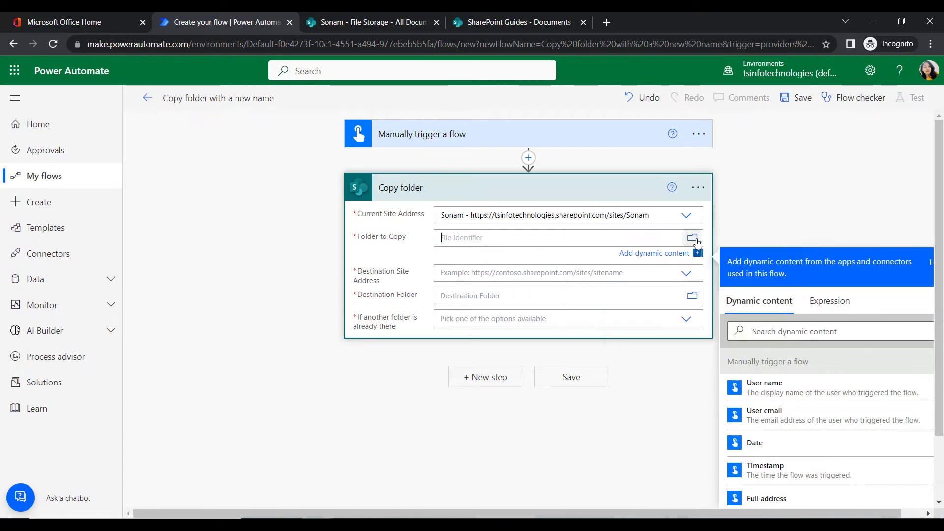
left_click(692, 238)
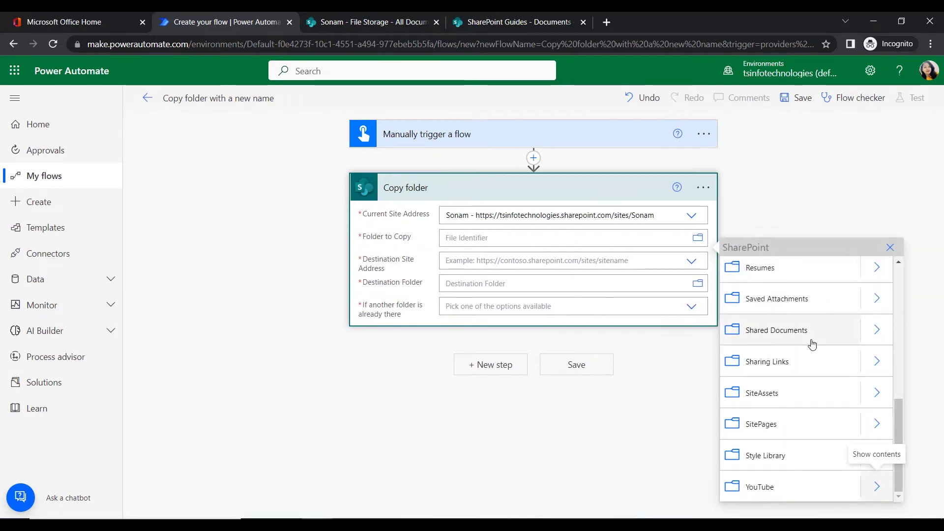
scroll(836, 352, "up", 5)
left_click(875, 359)
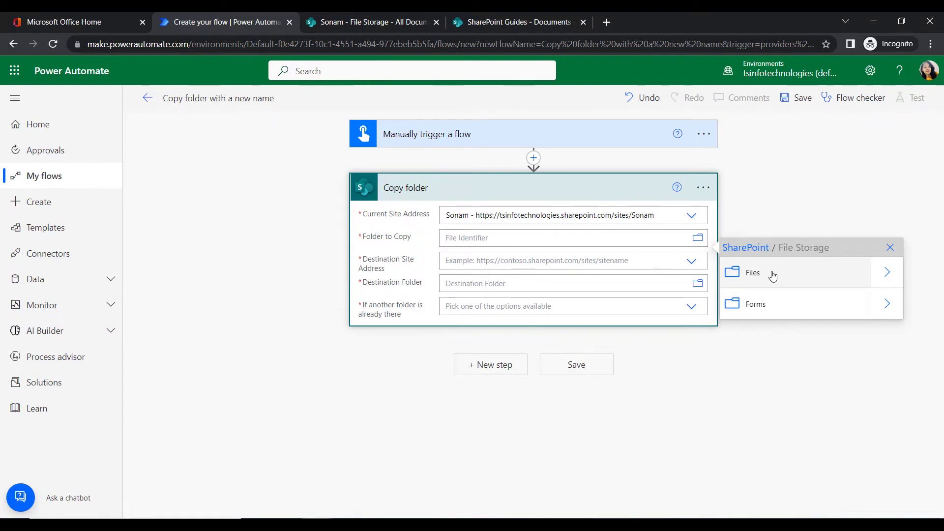
left_click(685, 293)
- Set the Copy folder action's destination site address to the SharePoint Guides site
left_click(445, 261)
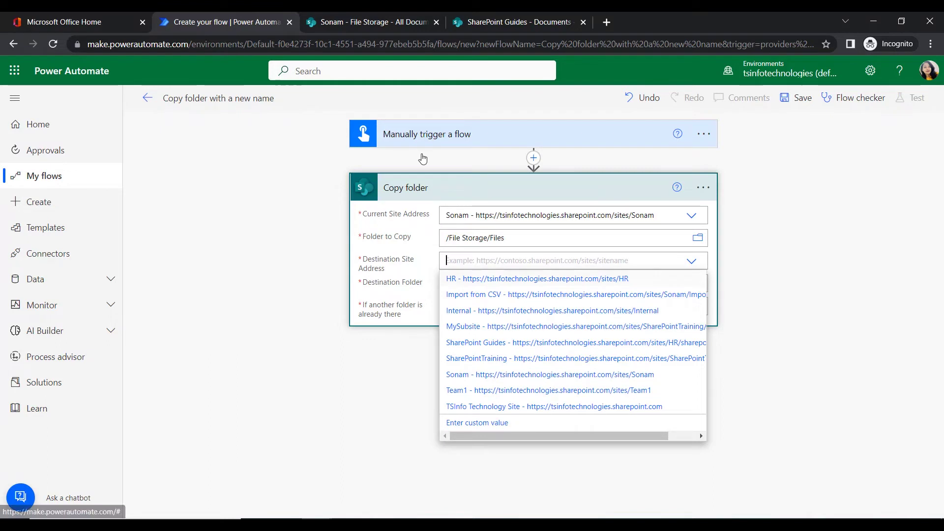
mouse_move(524, 22)
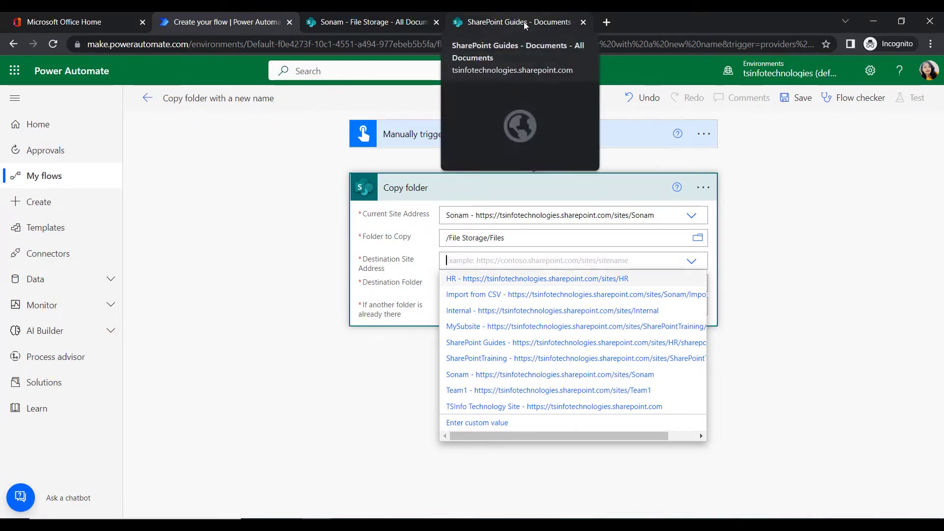
left_click(501, 344)
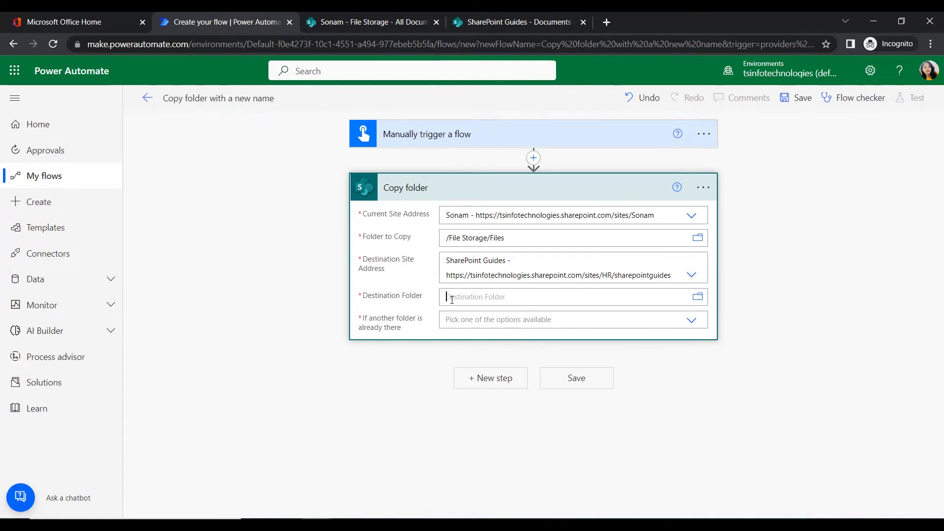
- Set the Copy folder action's destination folder to /Shared Documents
left_click(450, 298)
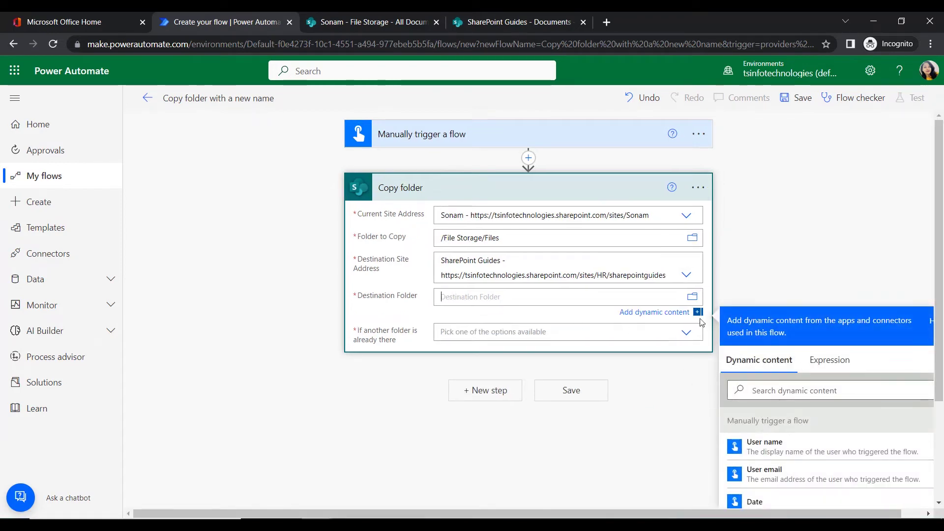
left_click(693, 295)
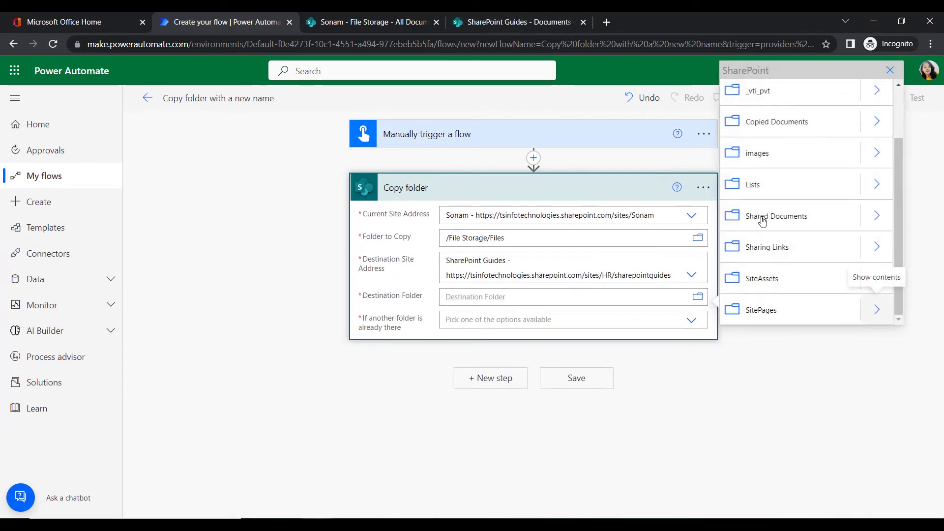
scroll(803, 189, "up", 1)
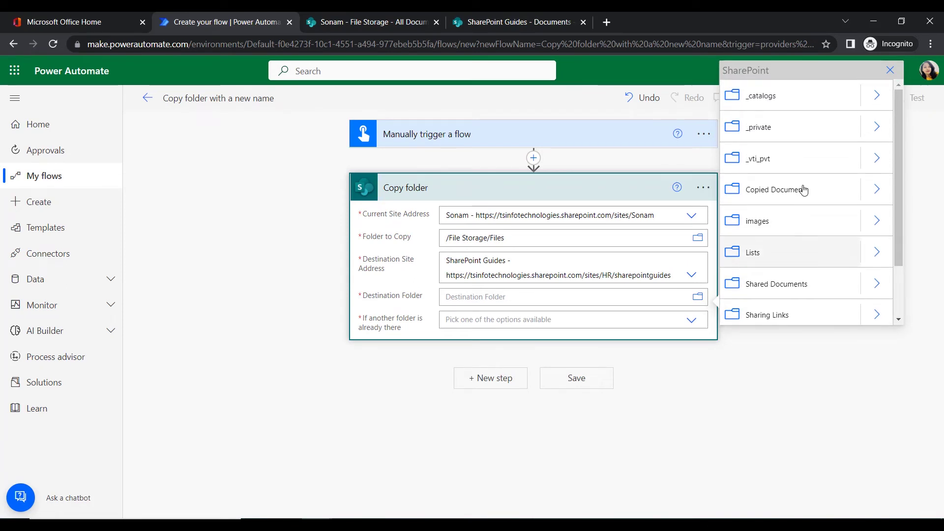
scroll(802, 207, "down", 1)
left_click(801, 217)
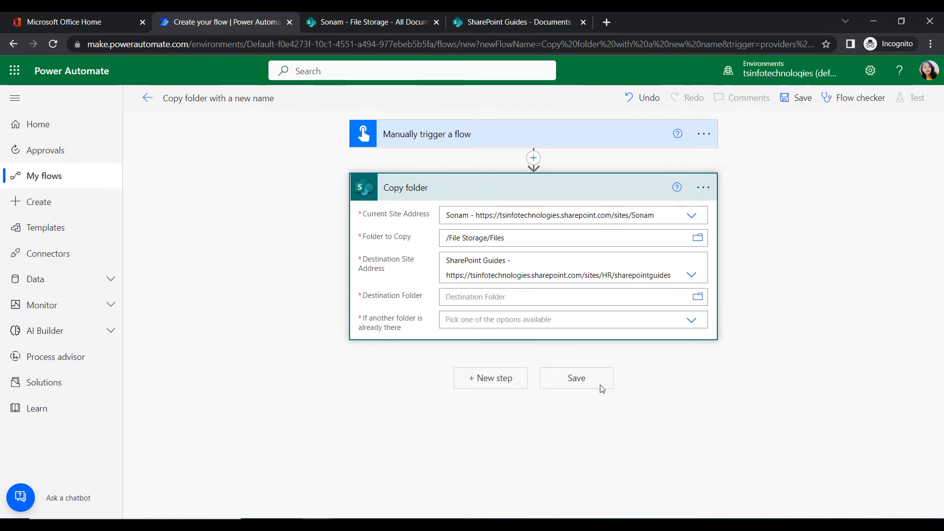
left_click(444, 455)
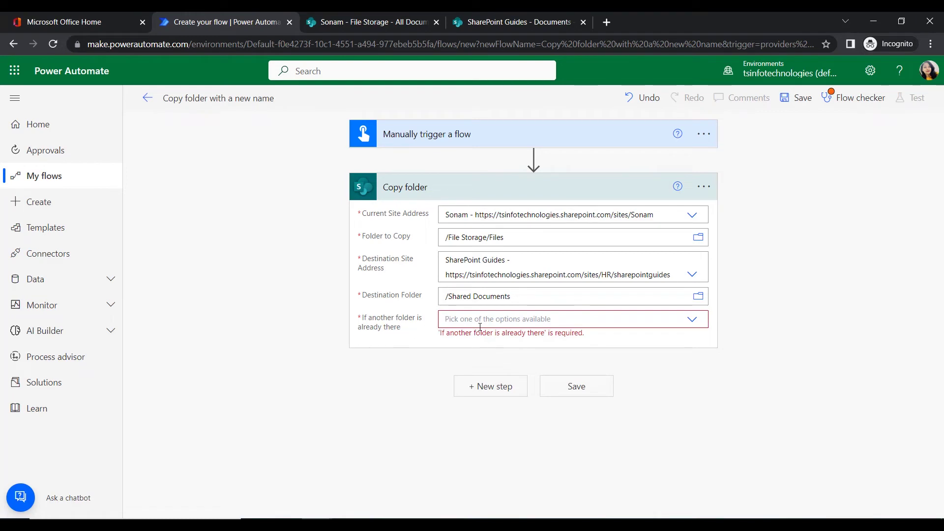
- Set the action to Copy with a new name if another folder is already there, and save the flow
left_click(692, 319)
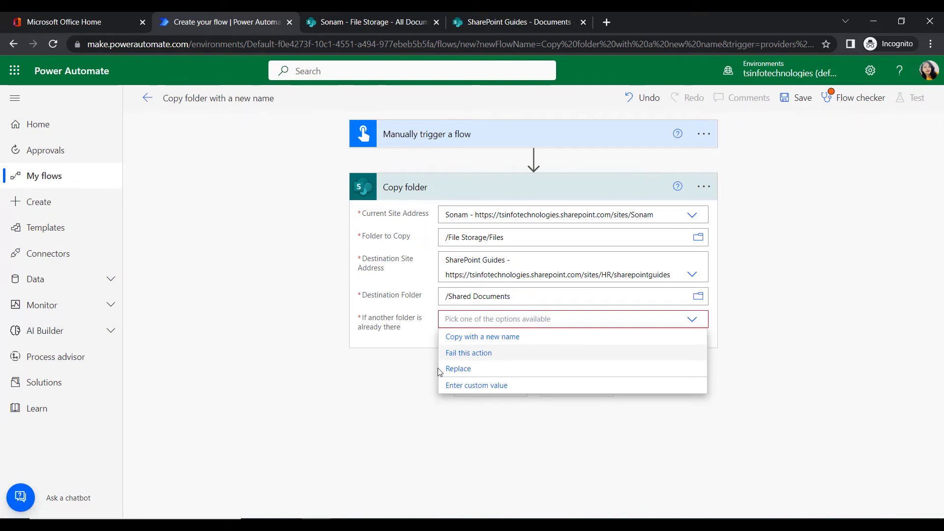
left_click(463, 339)
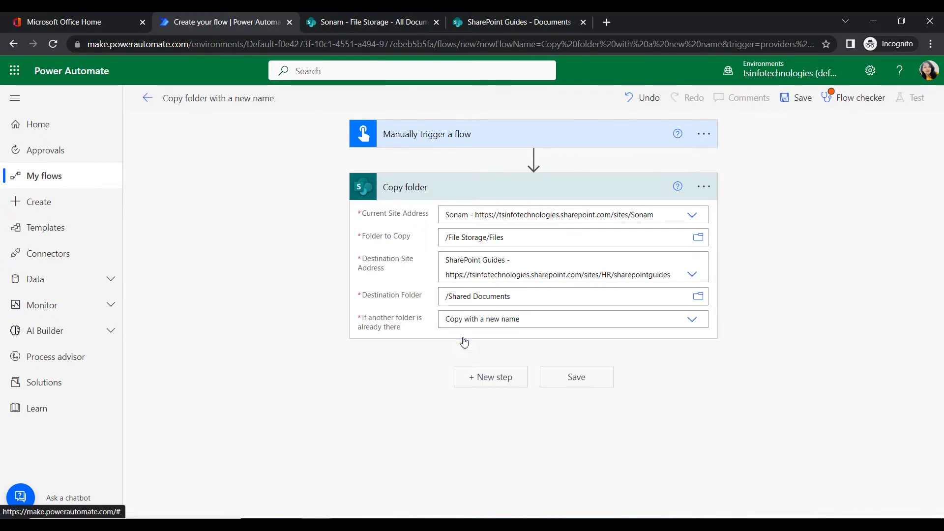
left_click(608, 380)
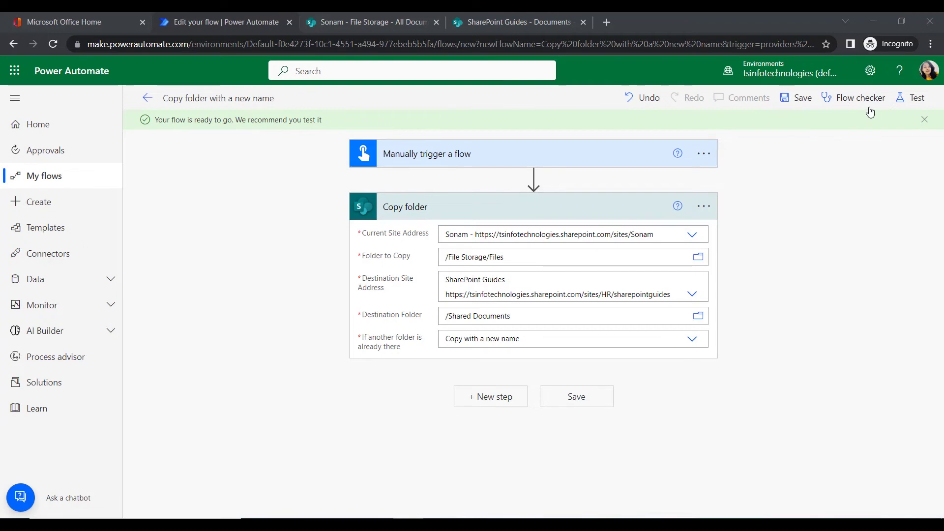
- Run the flow as a manual test, and check the File Storage library and the SharePoint Guides Documents library in SharePoint
left_click(906, 100)
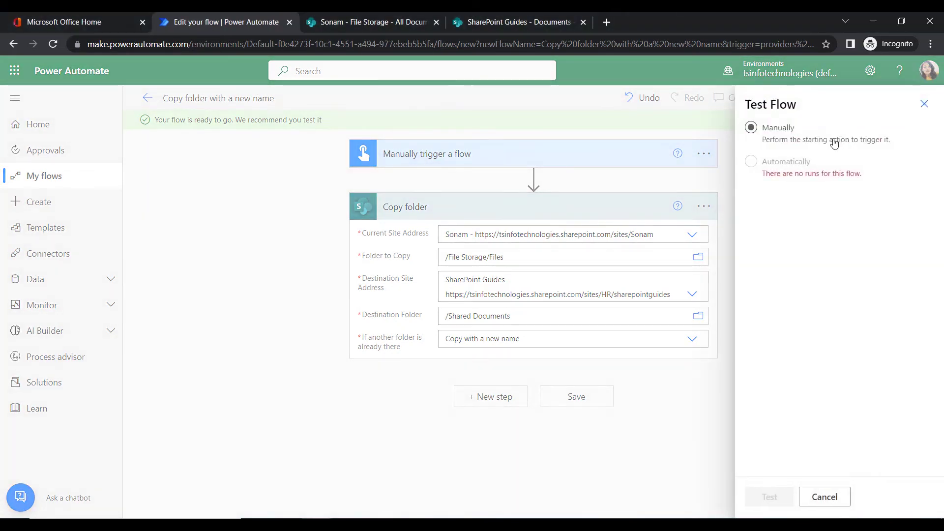
left_click(835, 141)
left_click(783, 501)
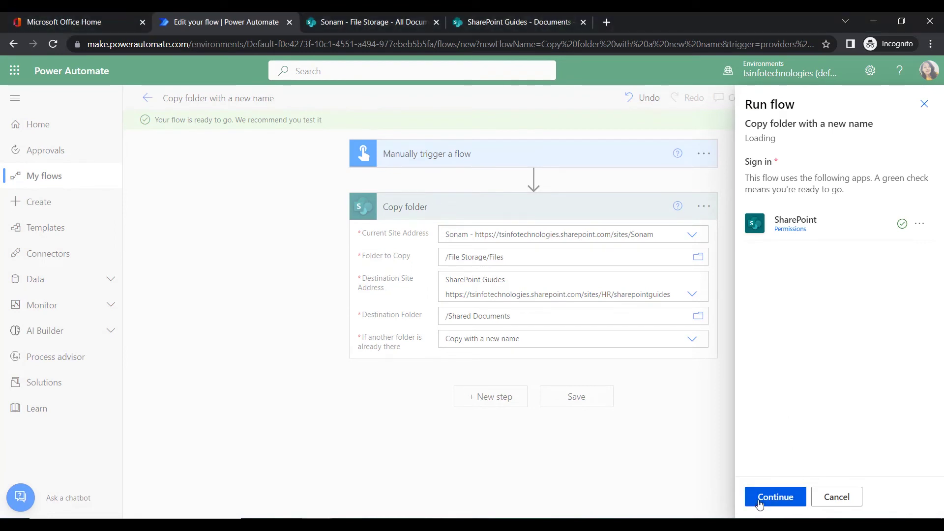
left_click(775, 496)
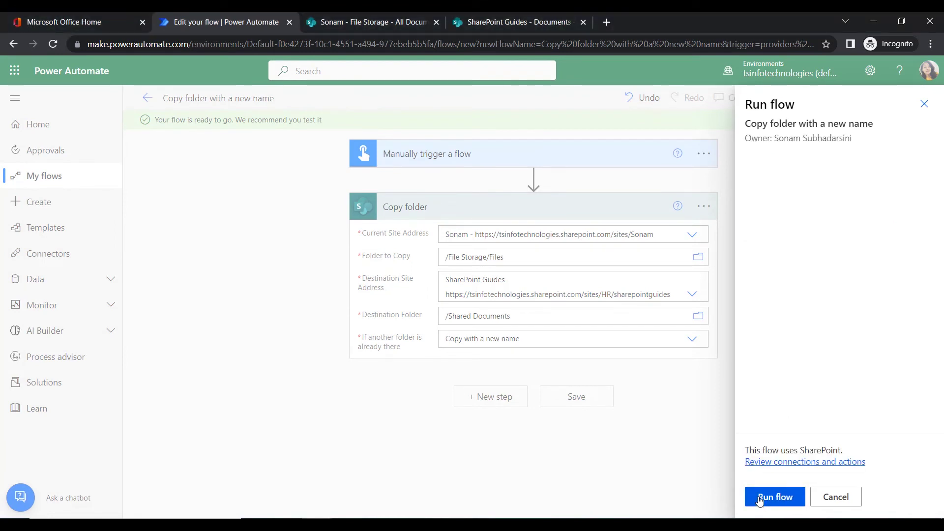
left_click(760, 499)
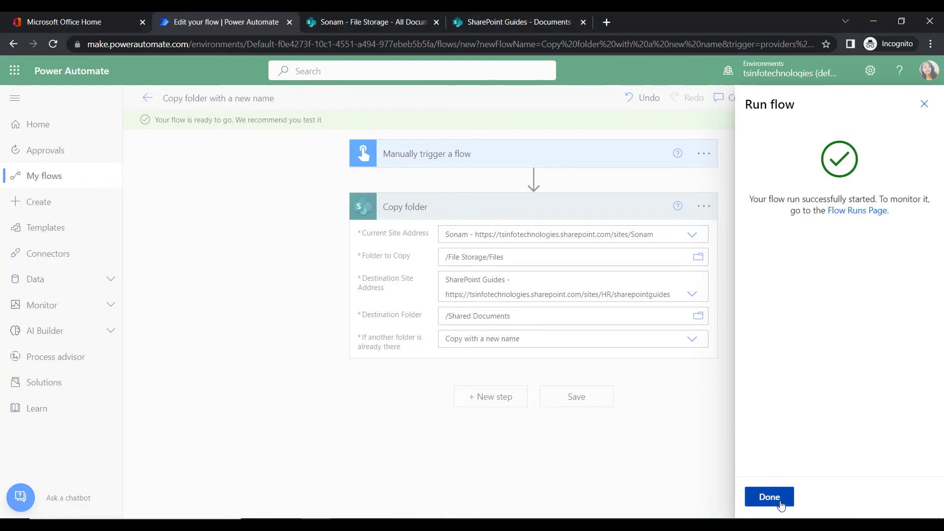
left_click(761, 498)
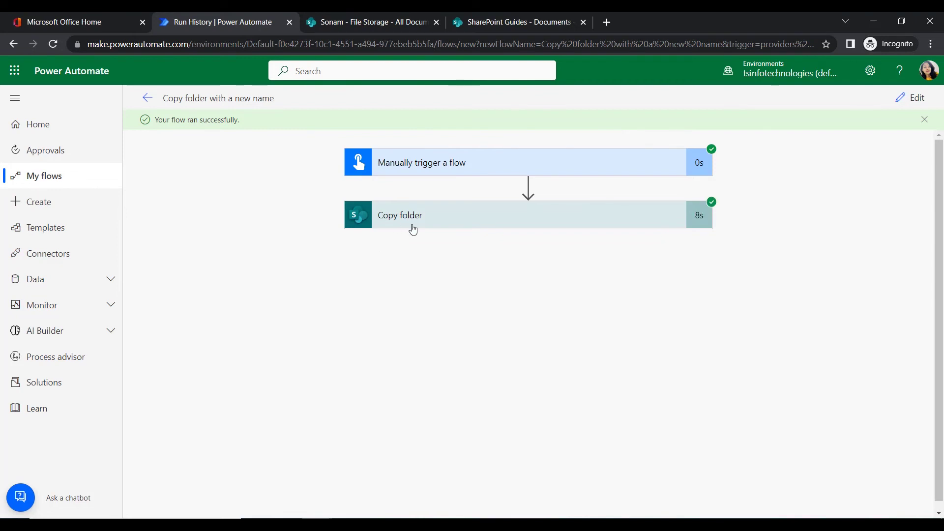
left_click(378, 22)
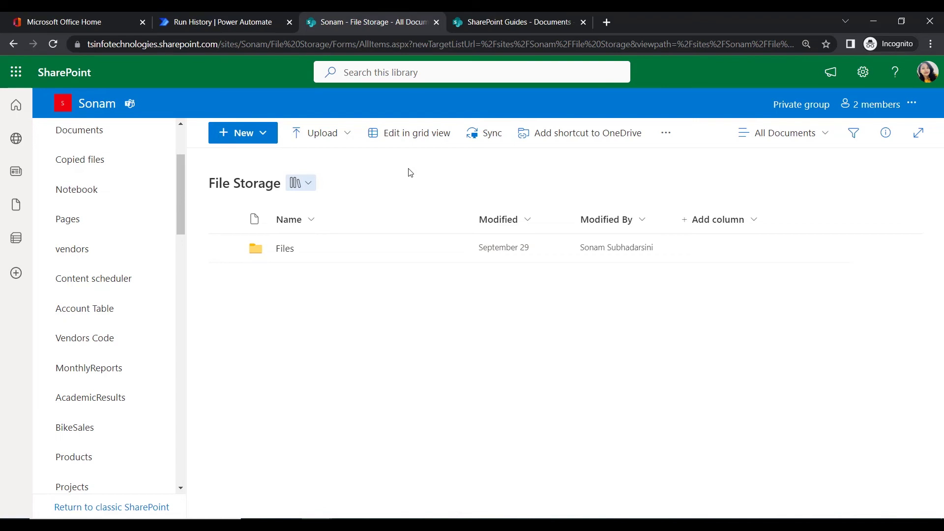
left_click(510, 15)
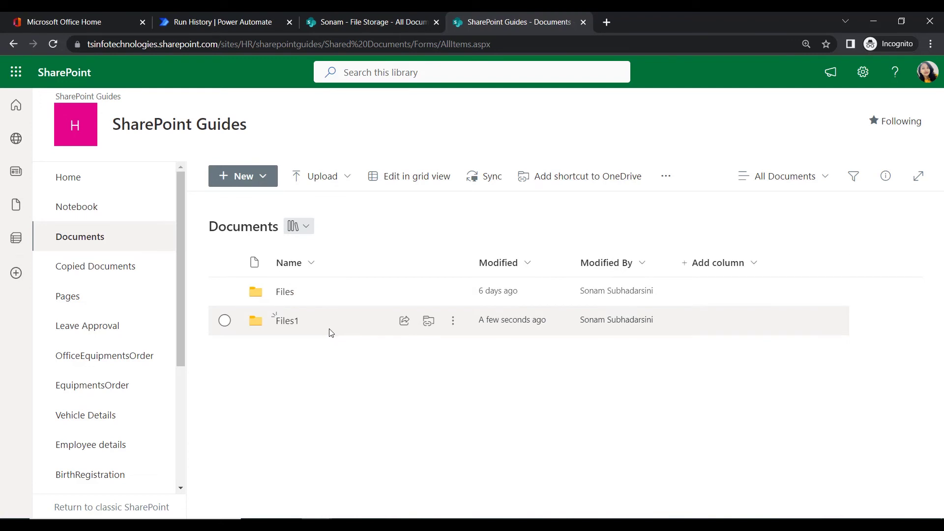
- Switch back to Power Automate, reopen the flow for editing and run a second manual test
left_click(262, 11)
left_click(807, 167)
left_click(792, 143)
left_click(772, 497)
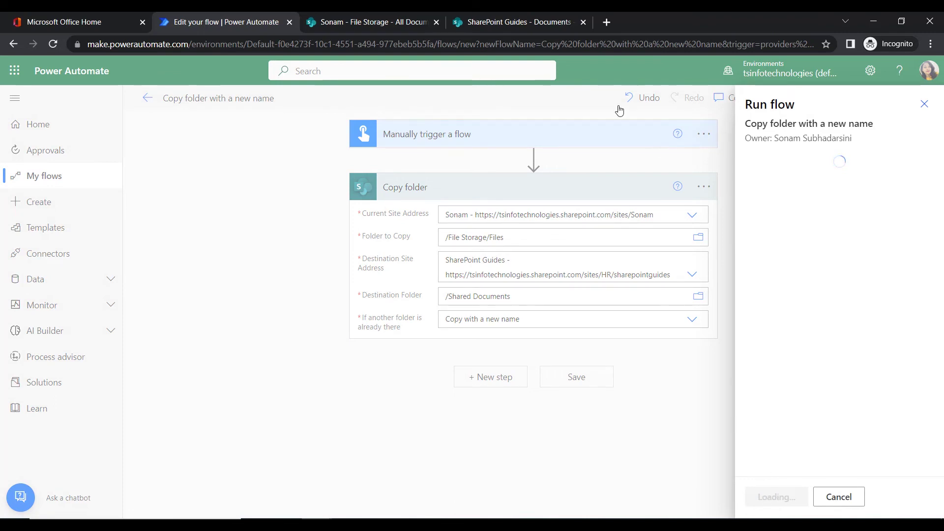
left_click(770, 504)
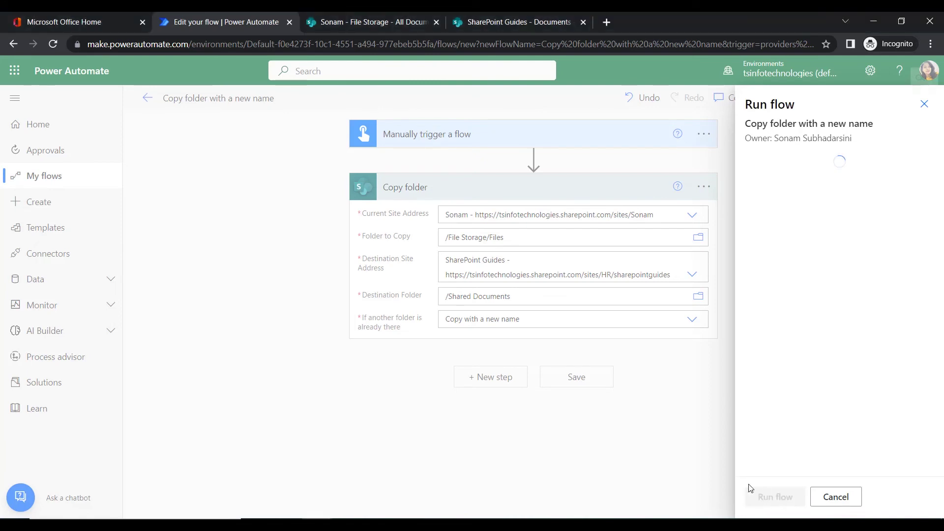
left_click(769, 497)
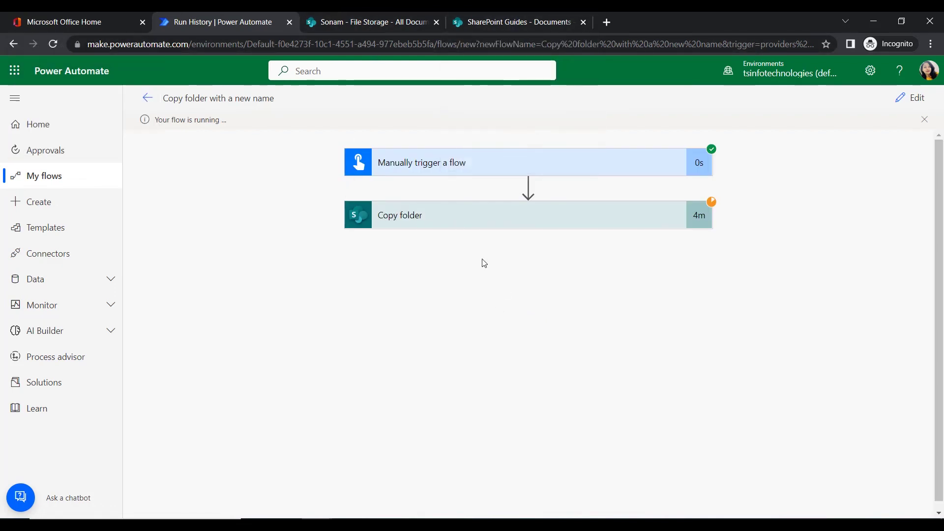
- Refresh the SharePoint Guides Documents library in SharePoint and inspect the contents of the Files1 and Files2 folders
left_click(481, 12)
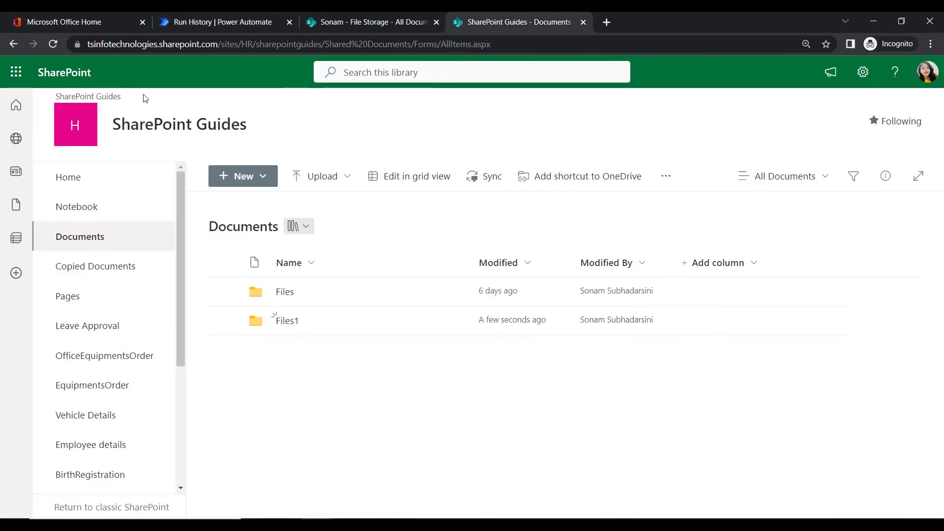
left_click(53, 44)
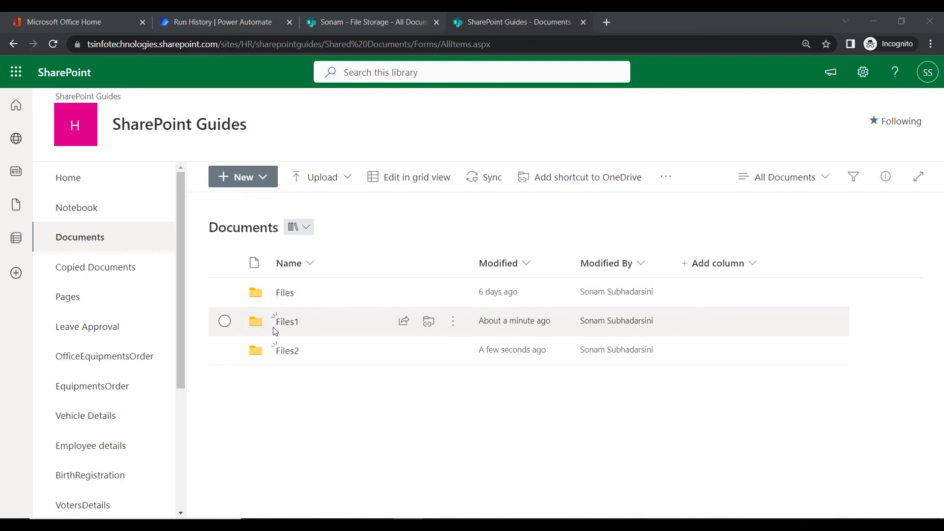
left_click(287, 323)
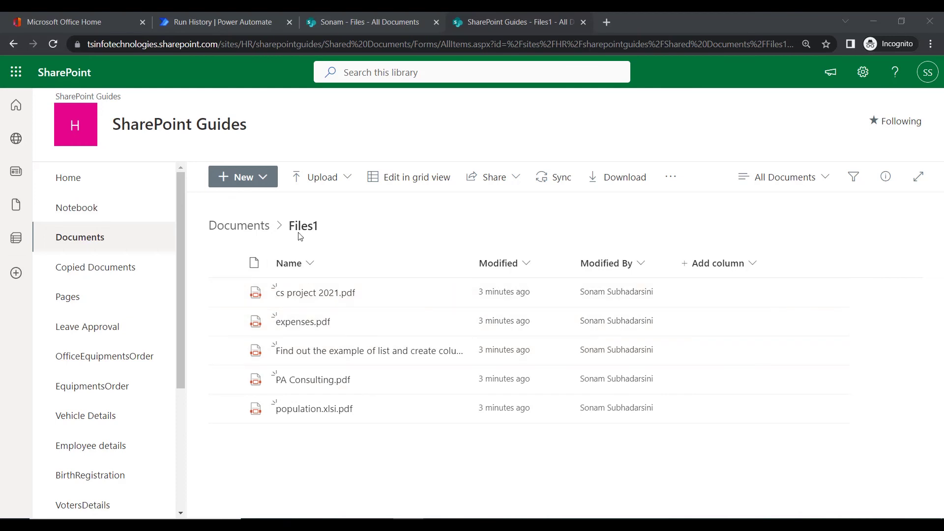
left_click(276, 226)
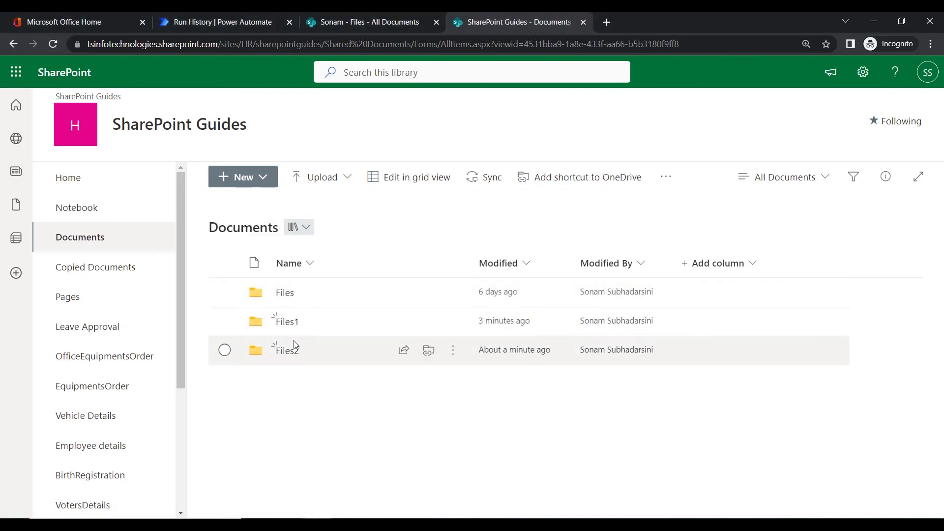
left_click(292, 352)
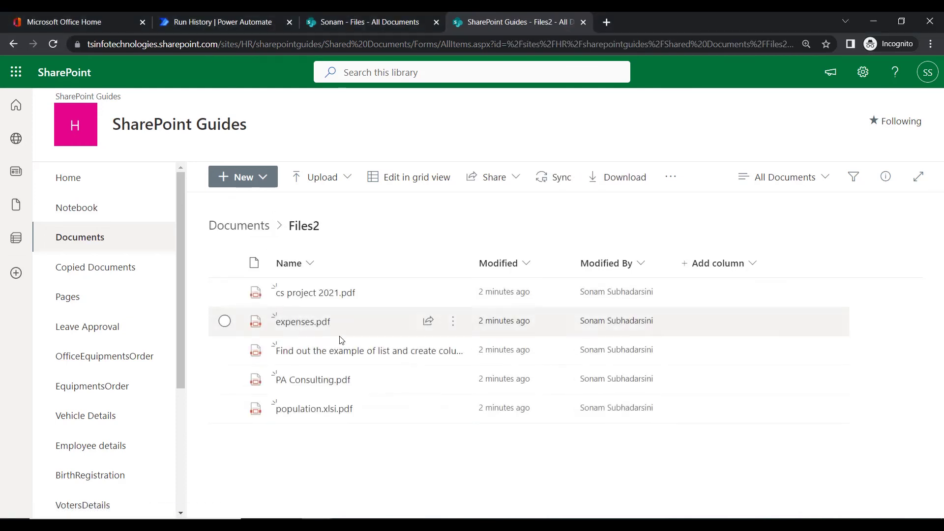